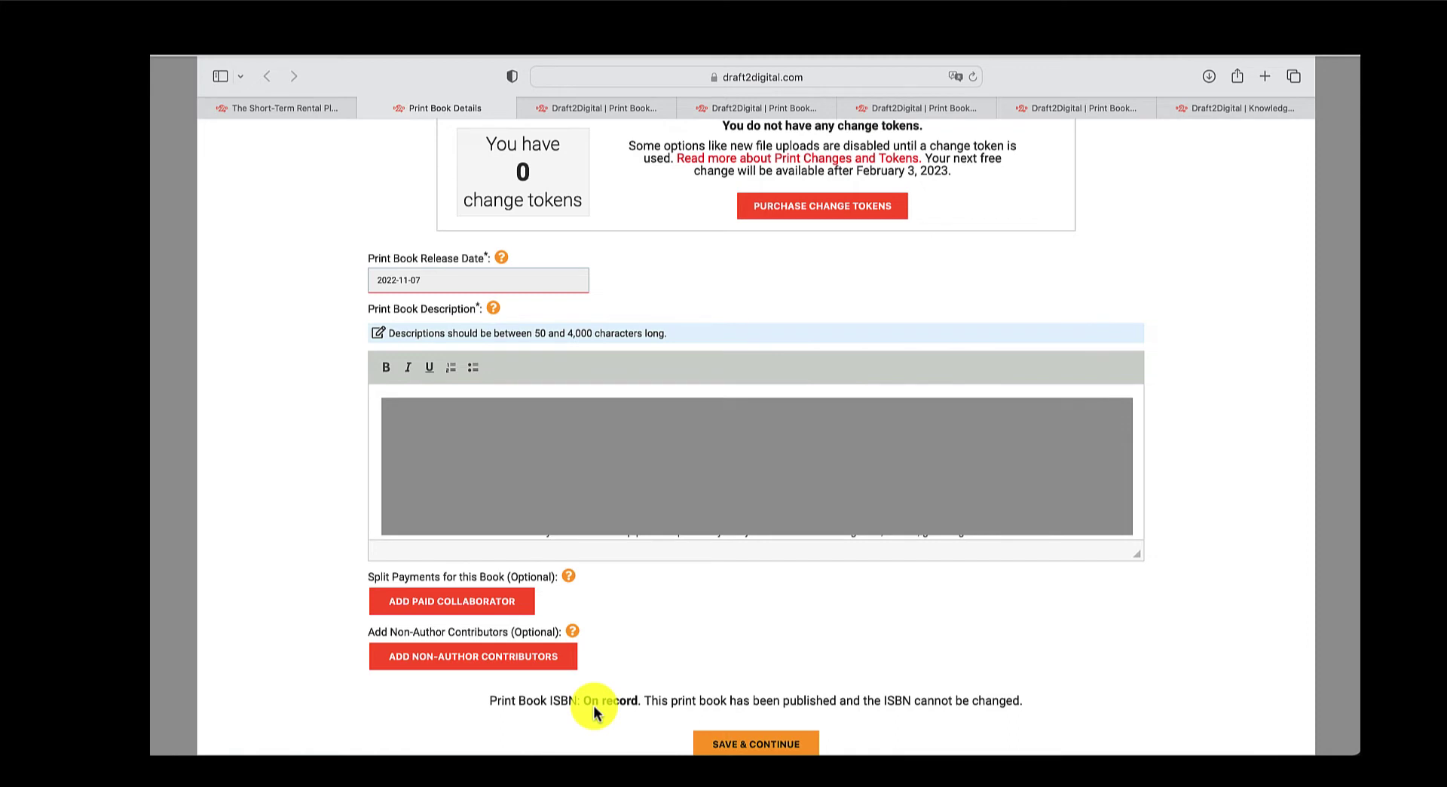
Move to the Inside step with the 128-page, white-paper, 6" x 9" D2D Block interior
key("ctrl+Tab")
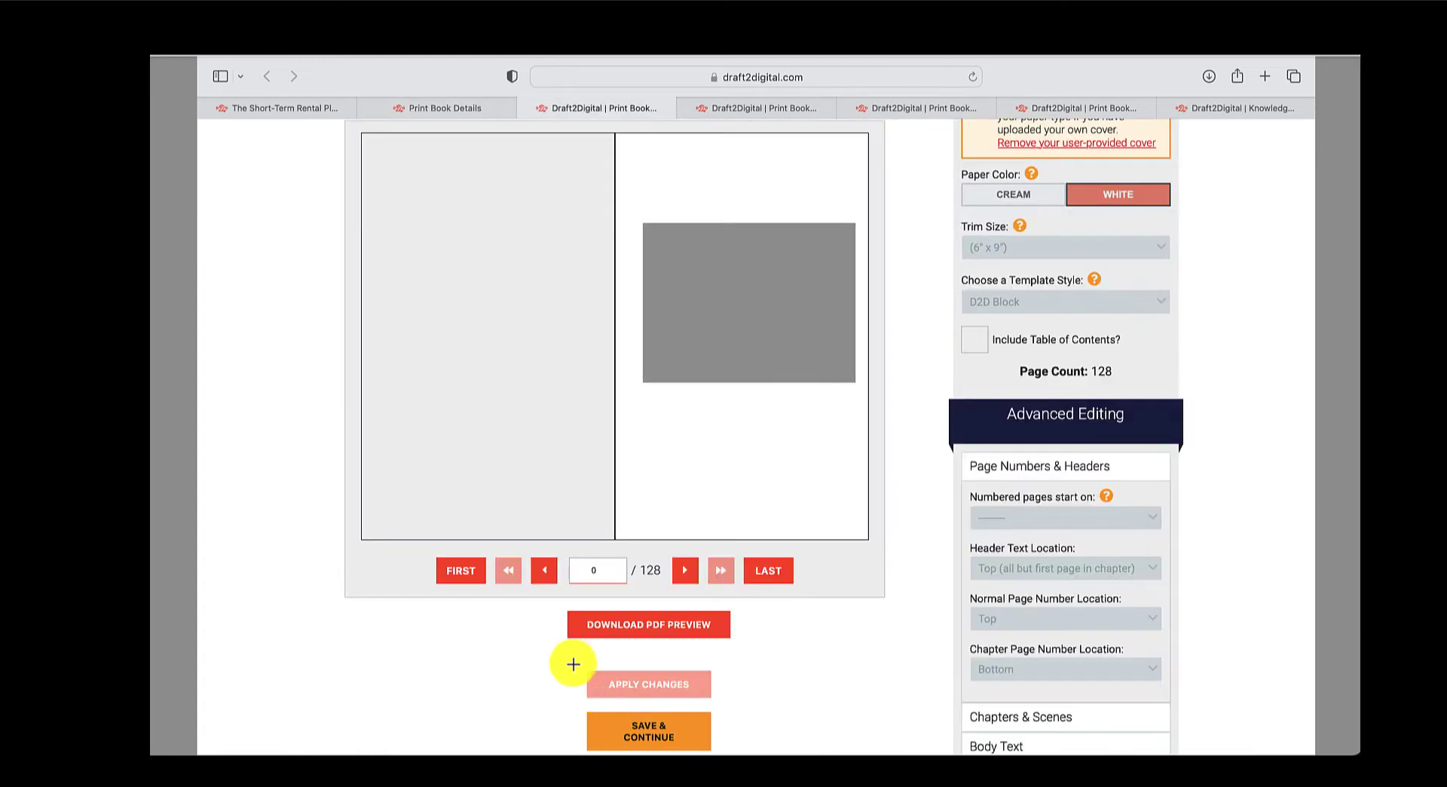
scroll(573, 661, "up", 8)
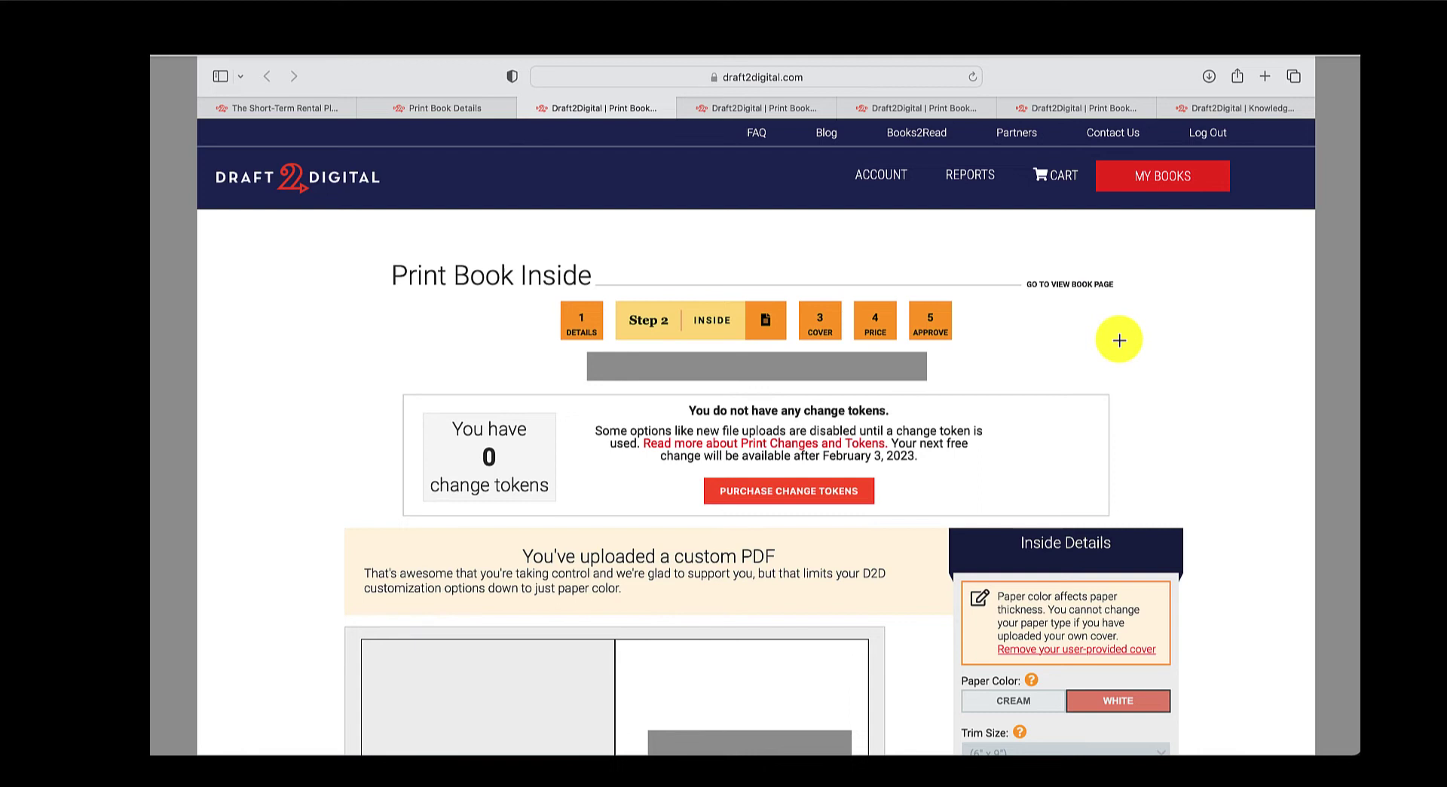
scroll(1119, 340, "down", 7)
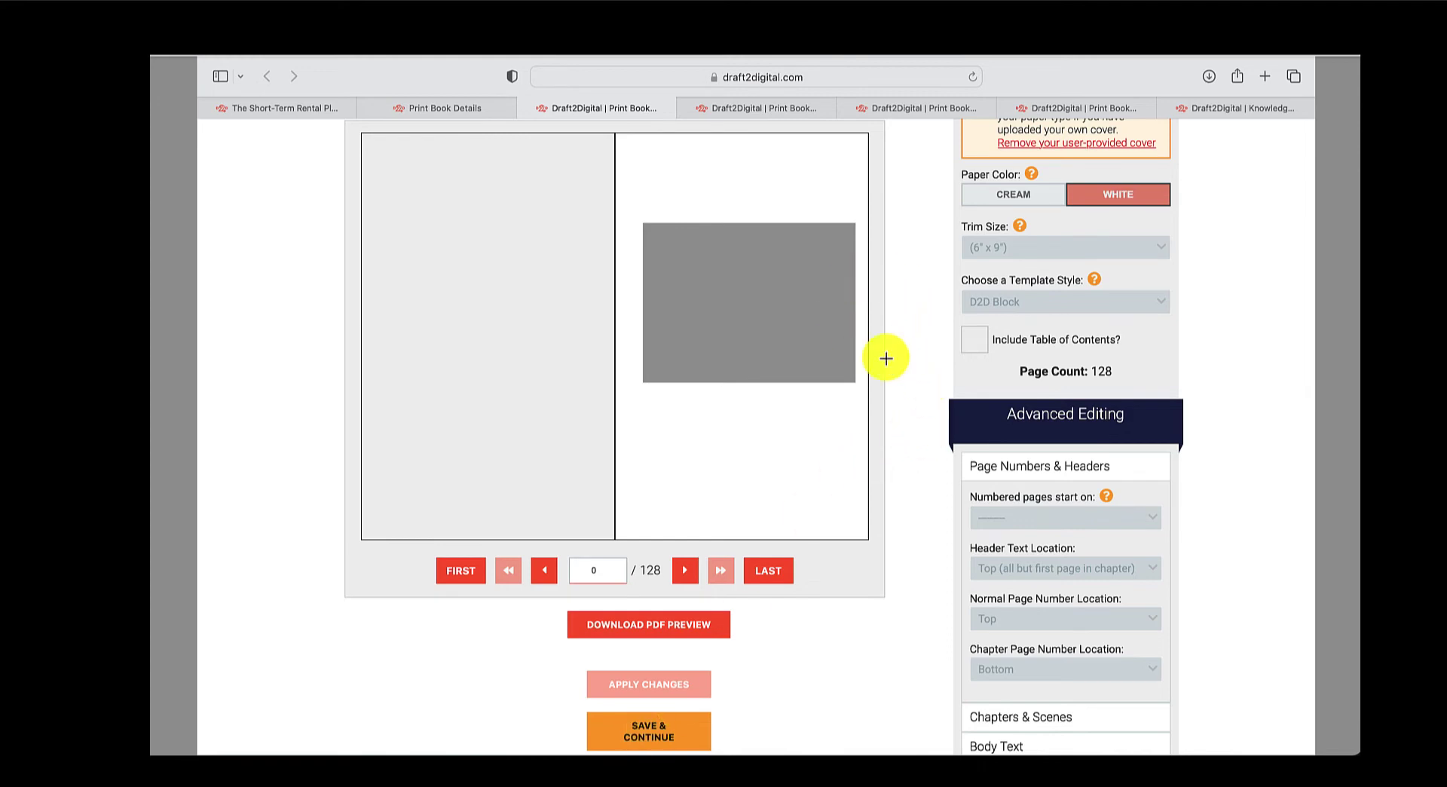
Go to the Cover step and bring the glossy wraparound cover preview with guides into view
key("ctrl+Tab")
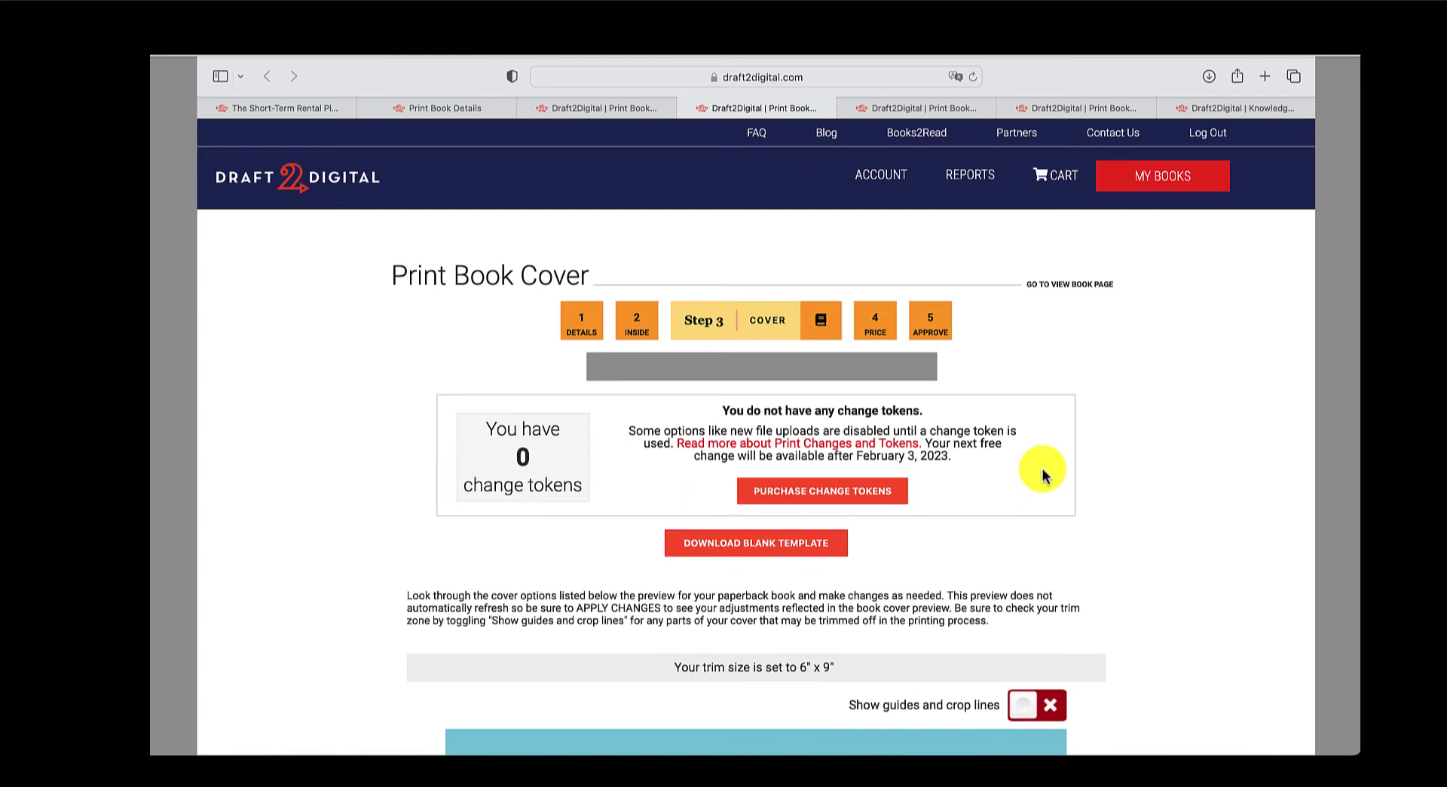
scroll(1043, 470, "down", 8)
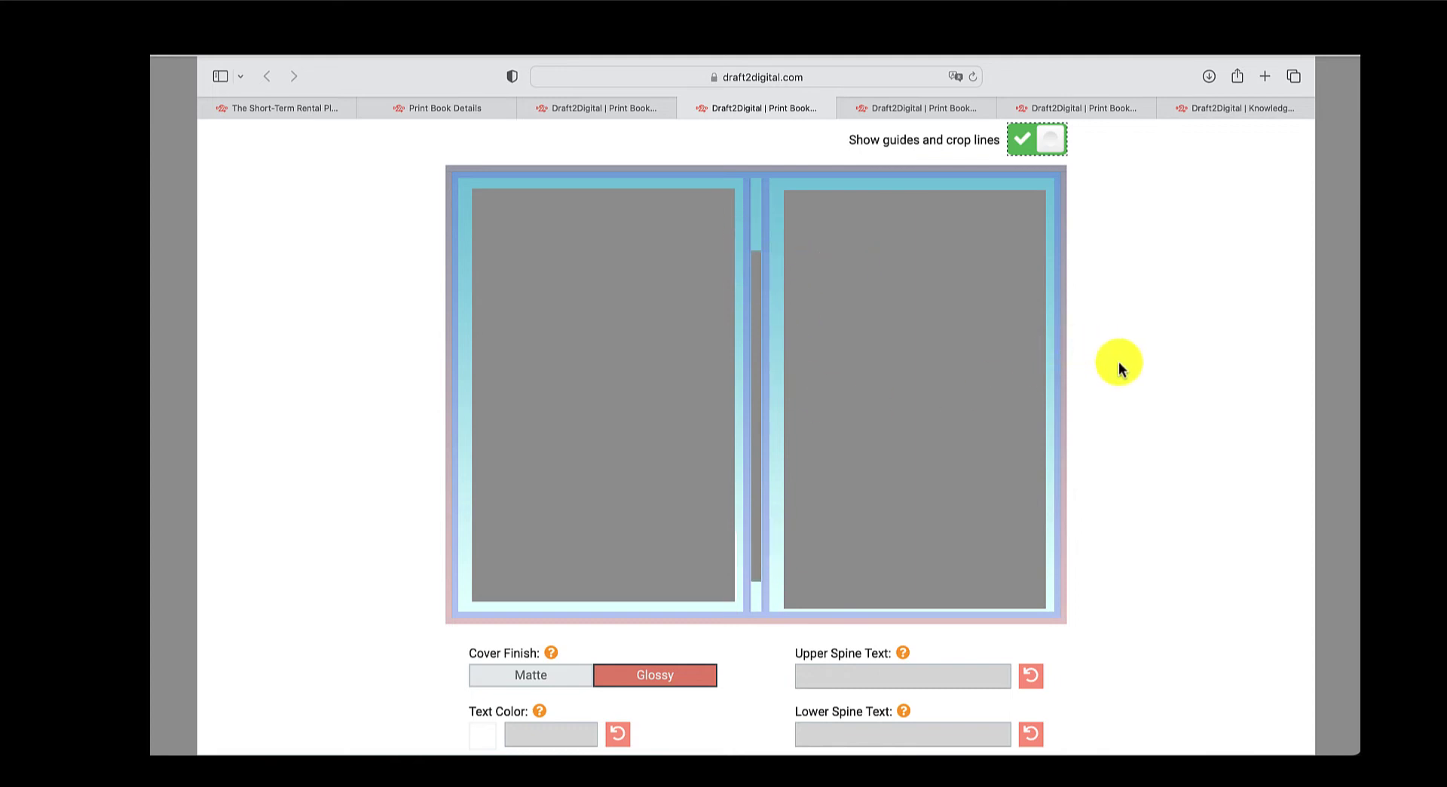
Move past the cover options to the Price step: 14.99 USD with $3.82 projected royalties
scroll(1119, 368, "down", 7)
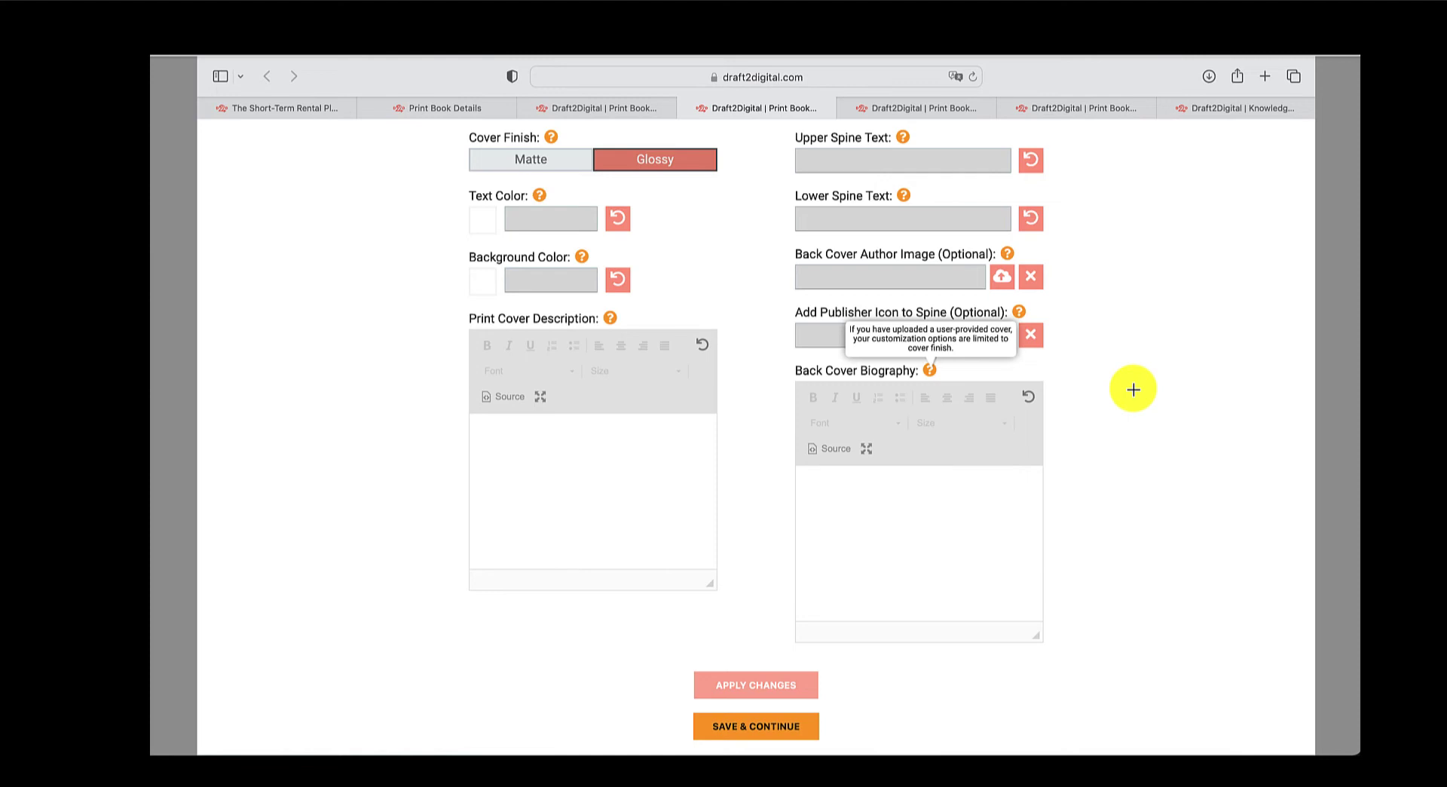
key("ctrl+Tab")
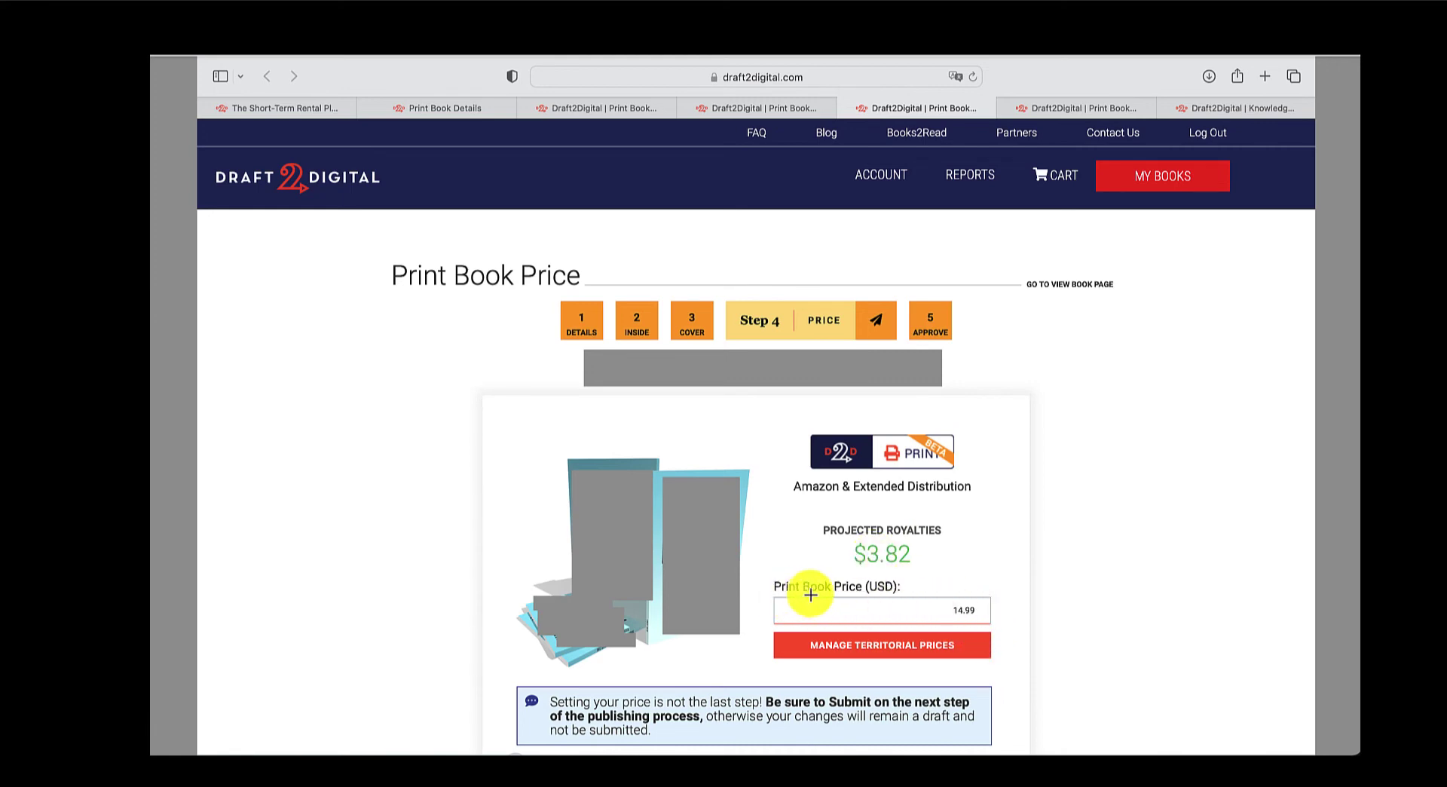
scroll(447, 464, "down", 4)
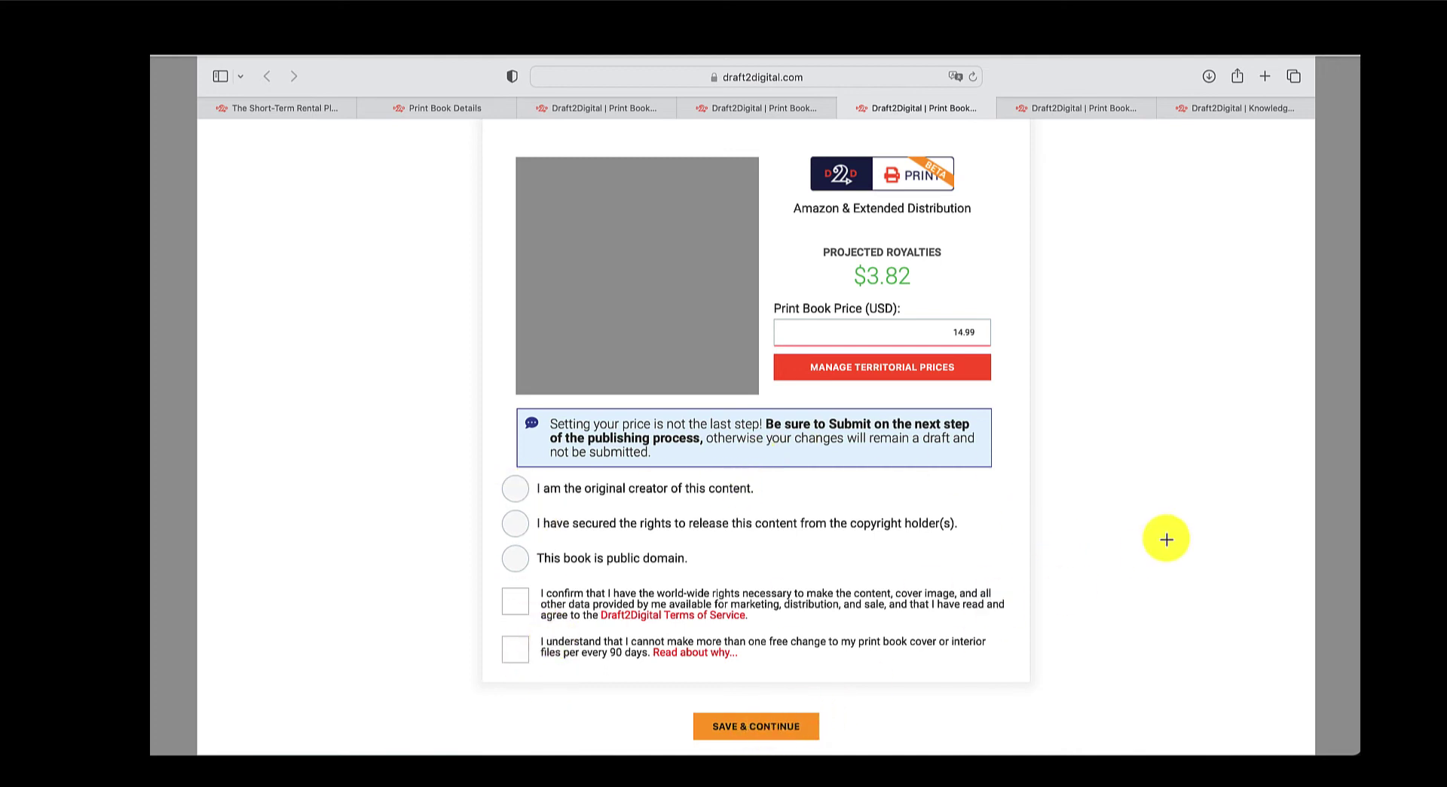
Advance from pricing to the print book's Approve step
key("ctrl+Tab")
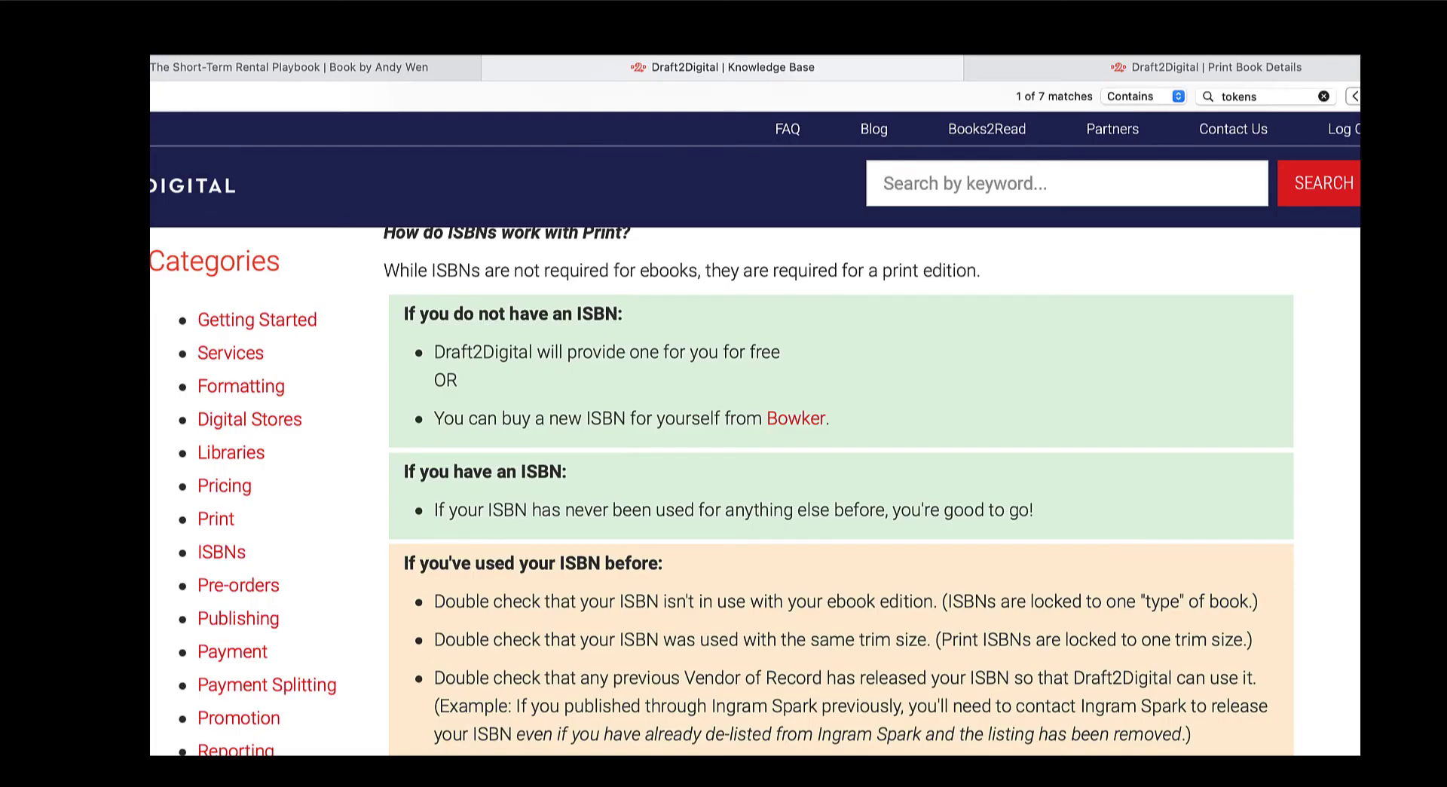
scroll(226, 528, "up", 4)
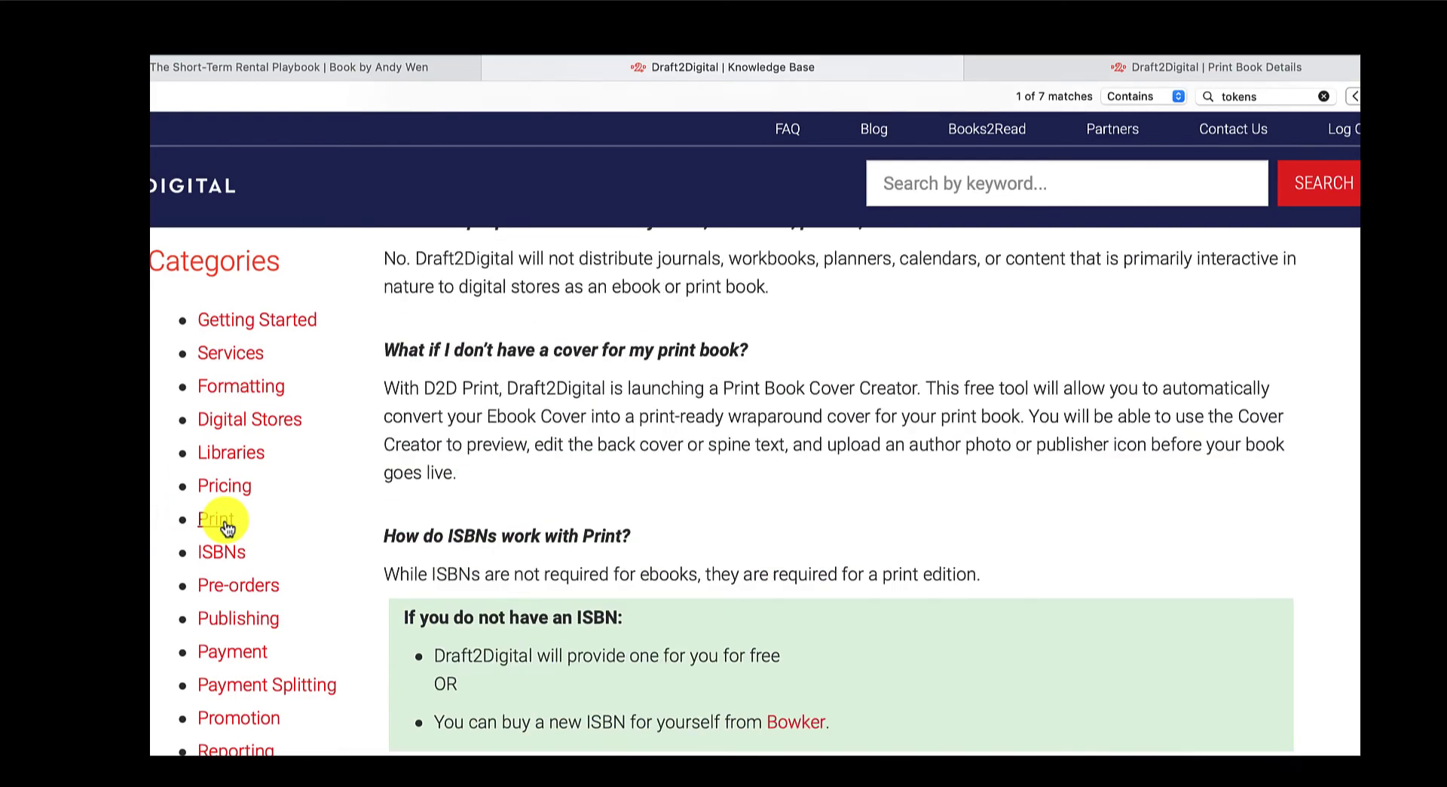
left_click(226, 528)
scroll(553, 318, "up", 10)
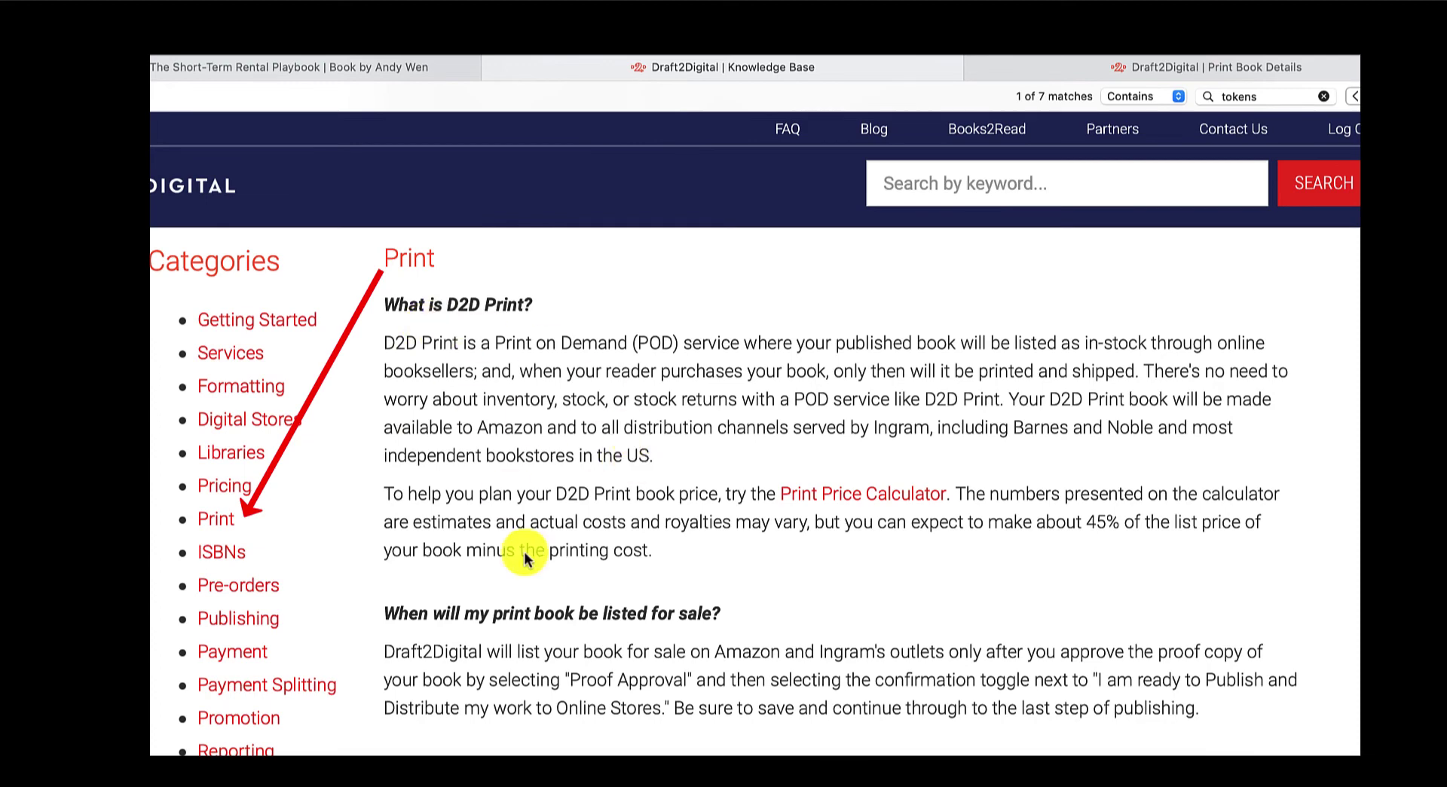
scroll(451, 646, "down", 5)
scroll(451, 646, "down", 3)
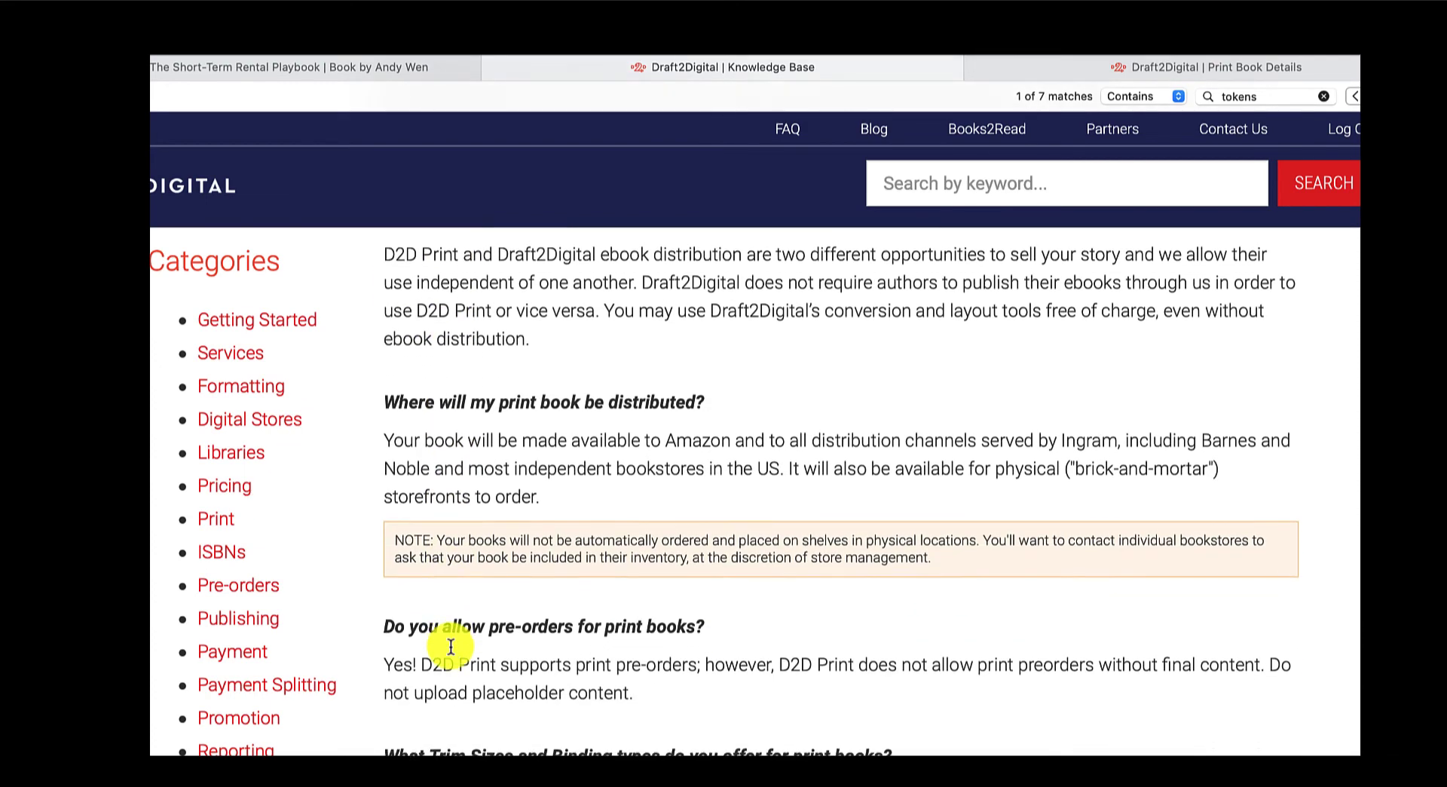
scroll(451, 646, "up", 2)
scroll(451, 648, "down", 2)
scroll(450, 648, "down", 5)
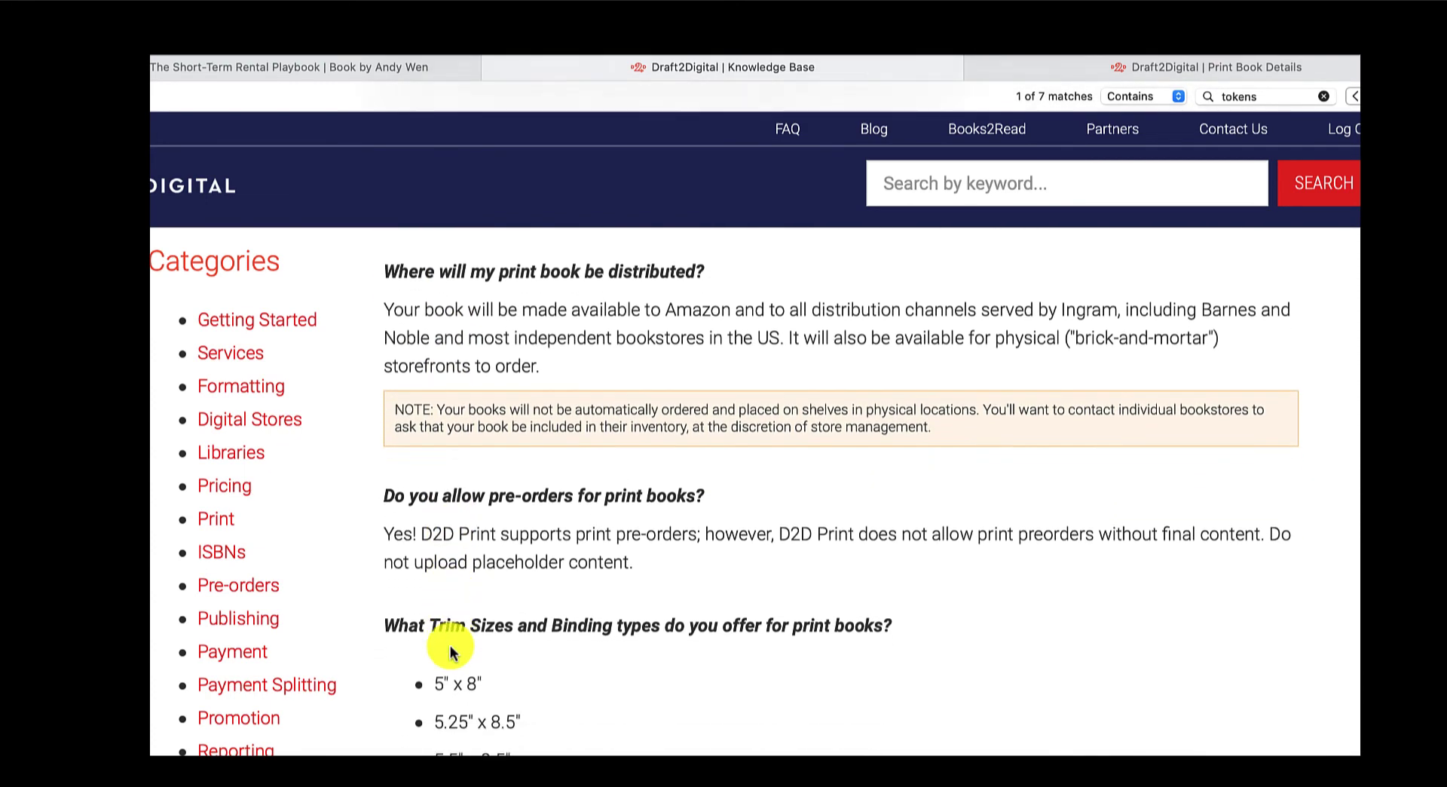
scroll(468, 482, "down", 1)
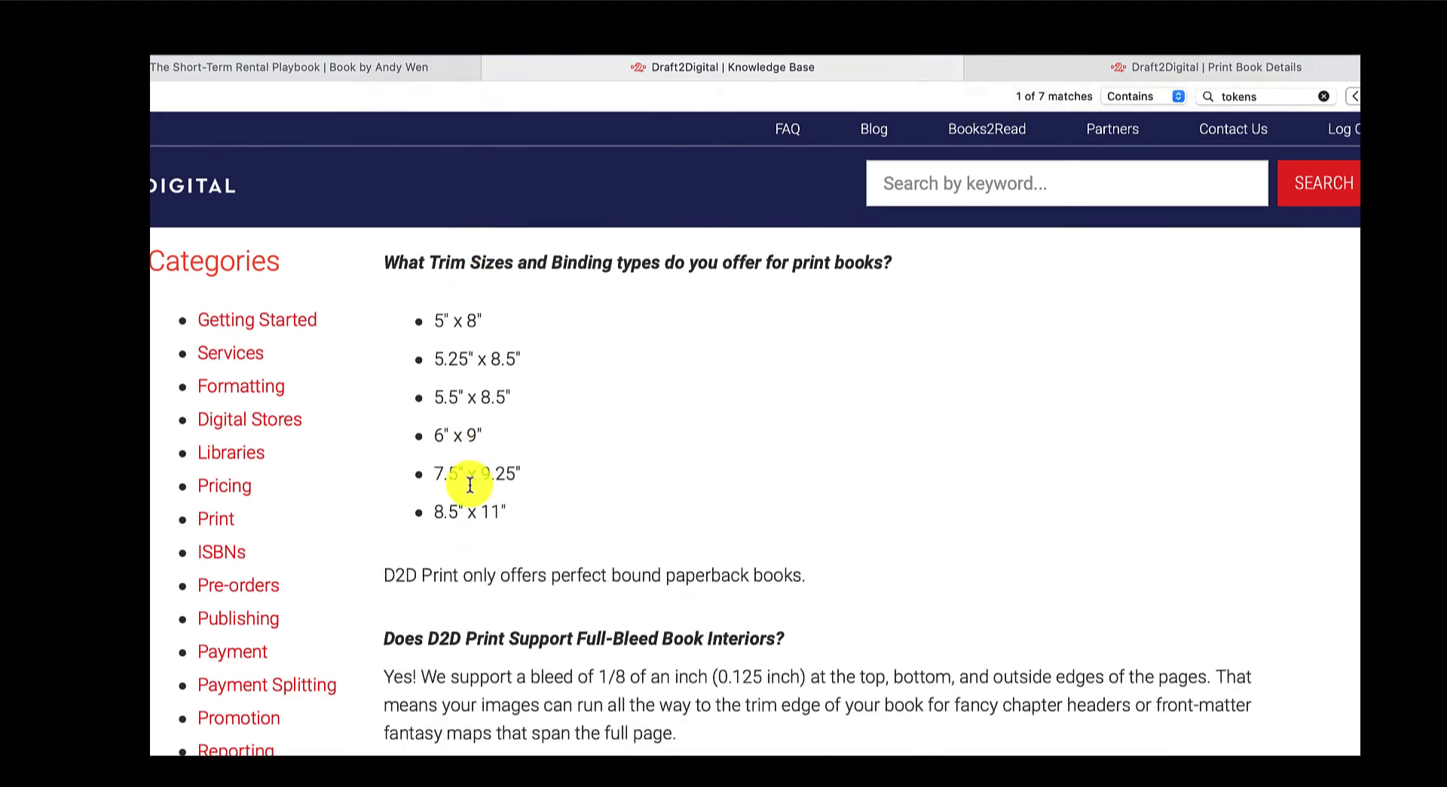
scroll(517, 301, "up", 1)
scroll(463, 558, "down", 1)
scroll(463, 558, "down", 3)
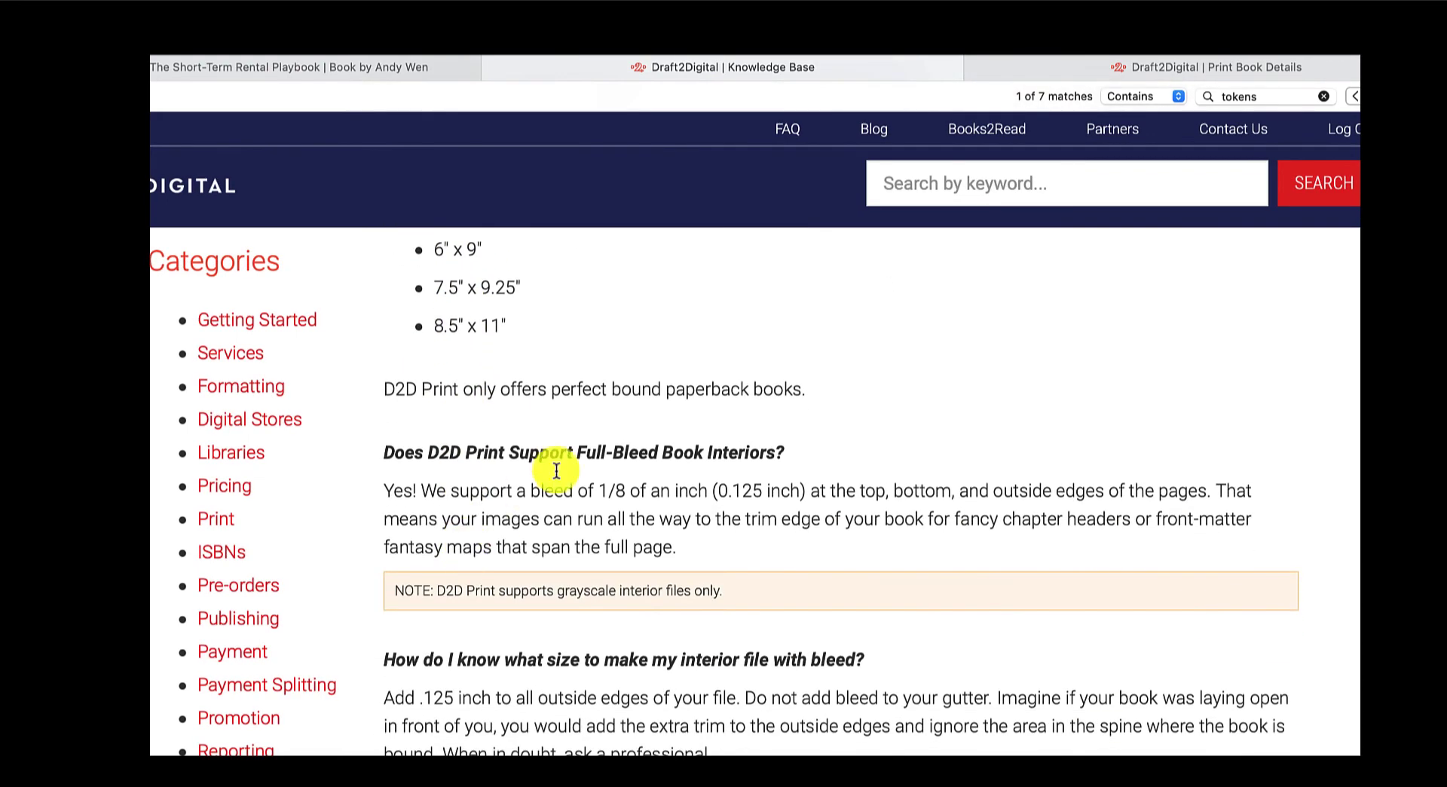
scroll(484, 500, "down", 2)
scroll(552, 515, "down", 6)
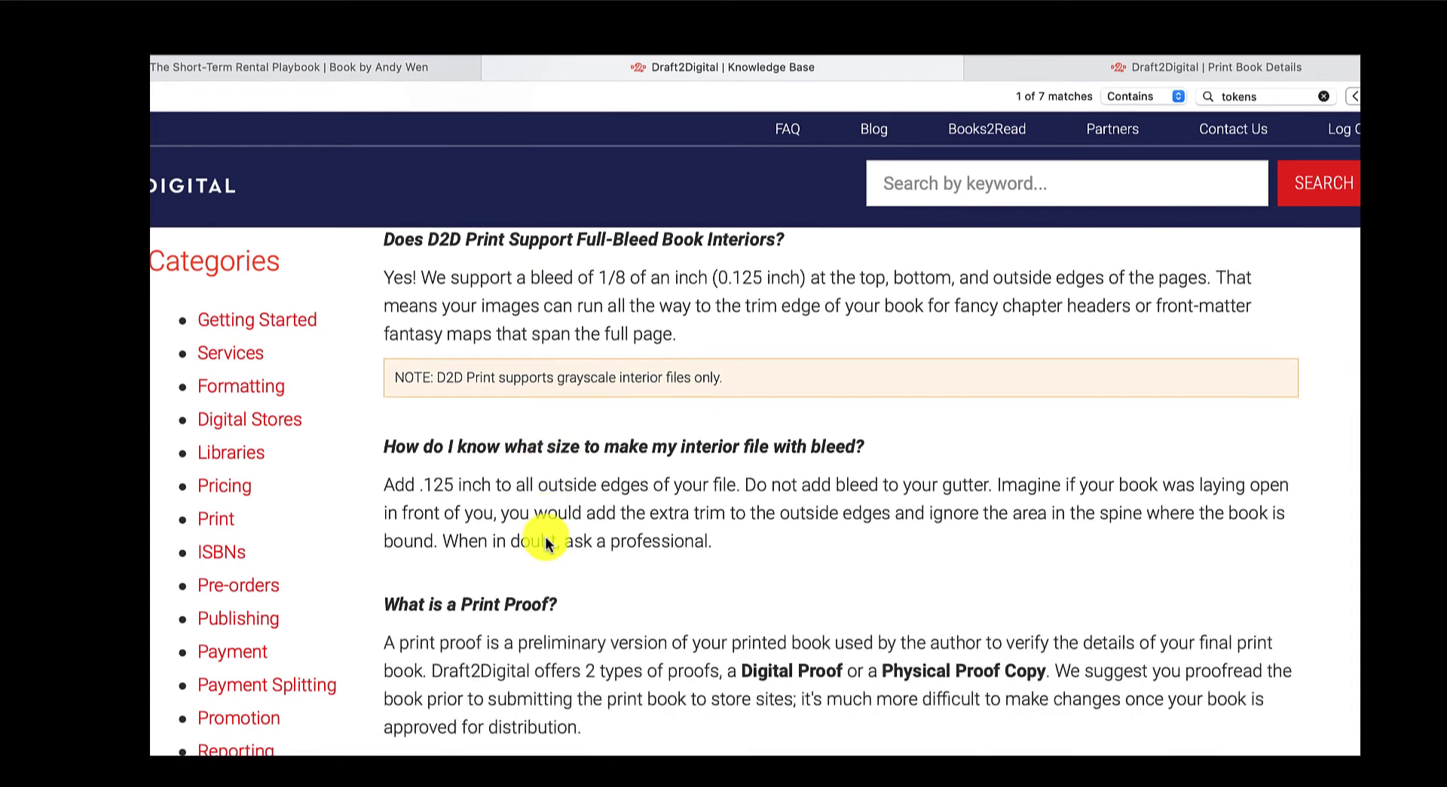
scroll(478, 522, "down", 7)
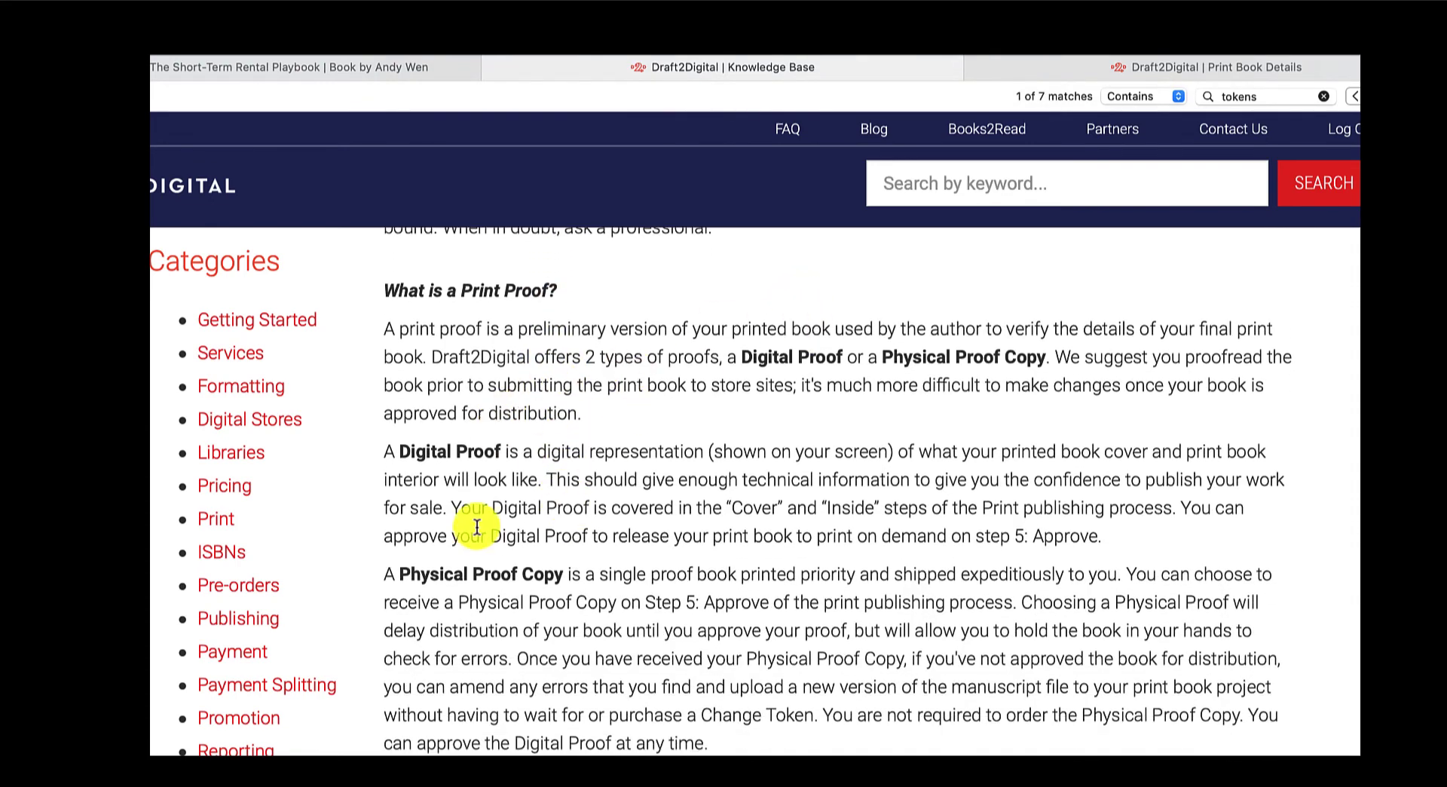
scroll(484, 592, "down", 2)
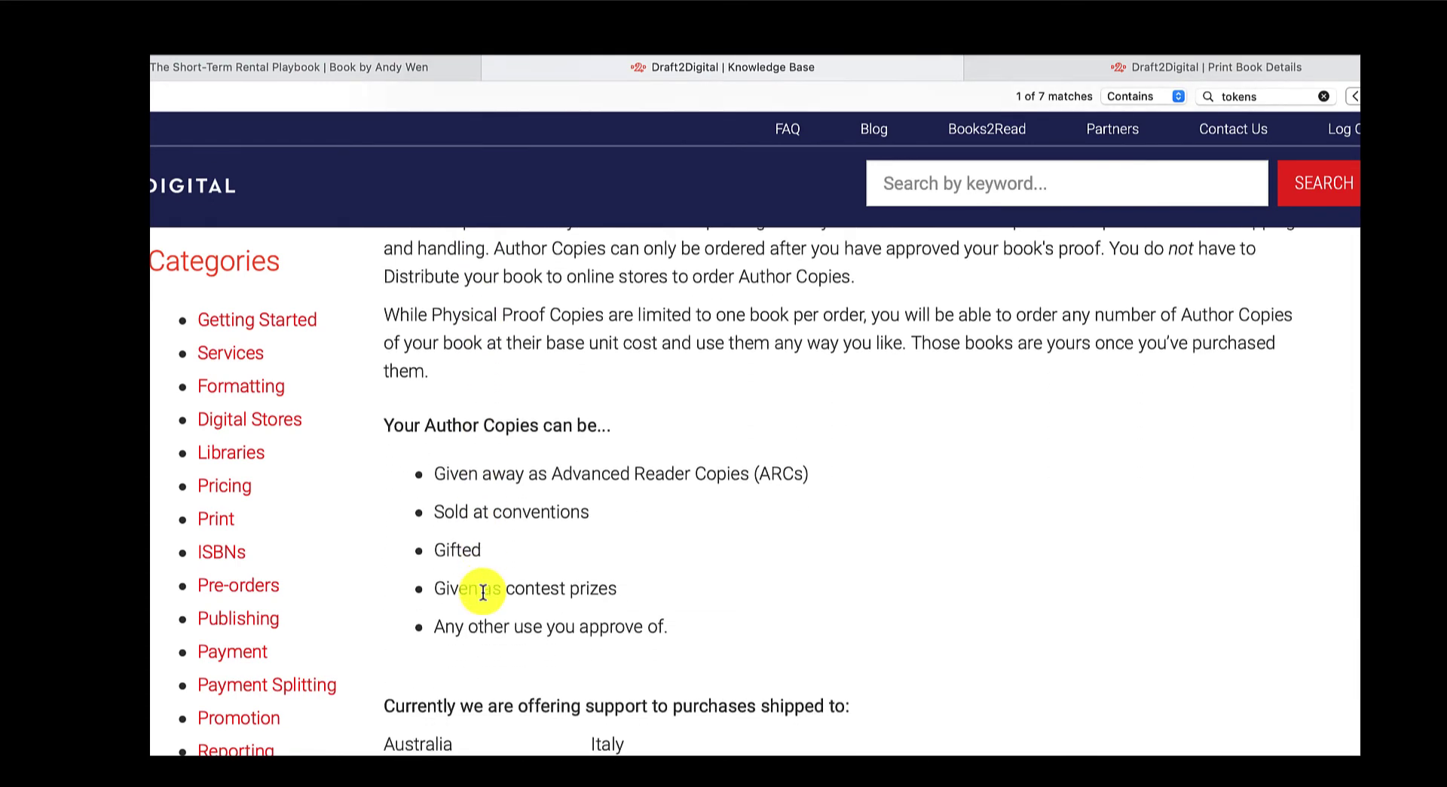
scroll(501, 407, "down", 6)
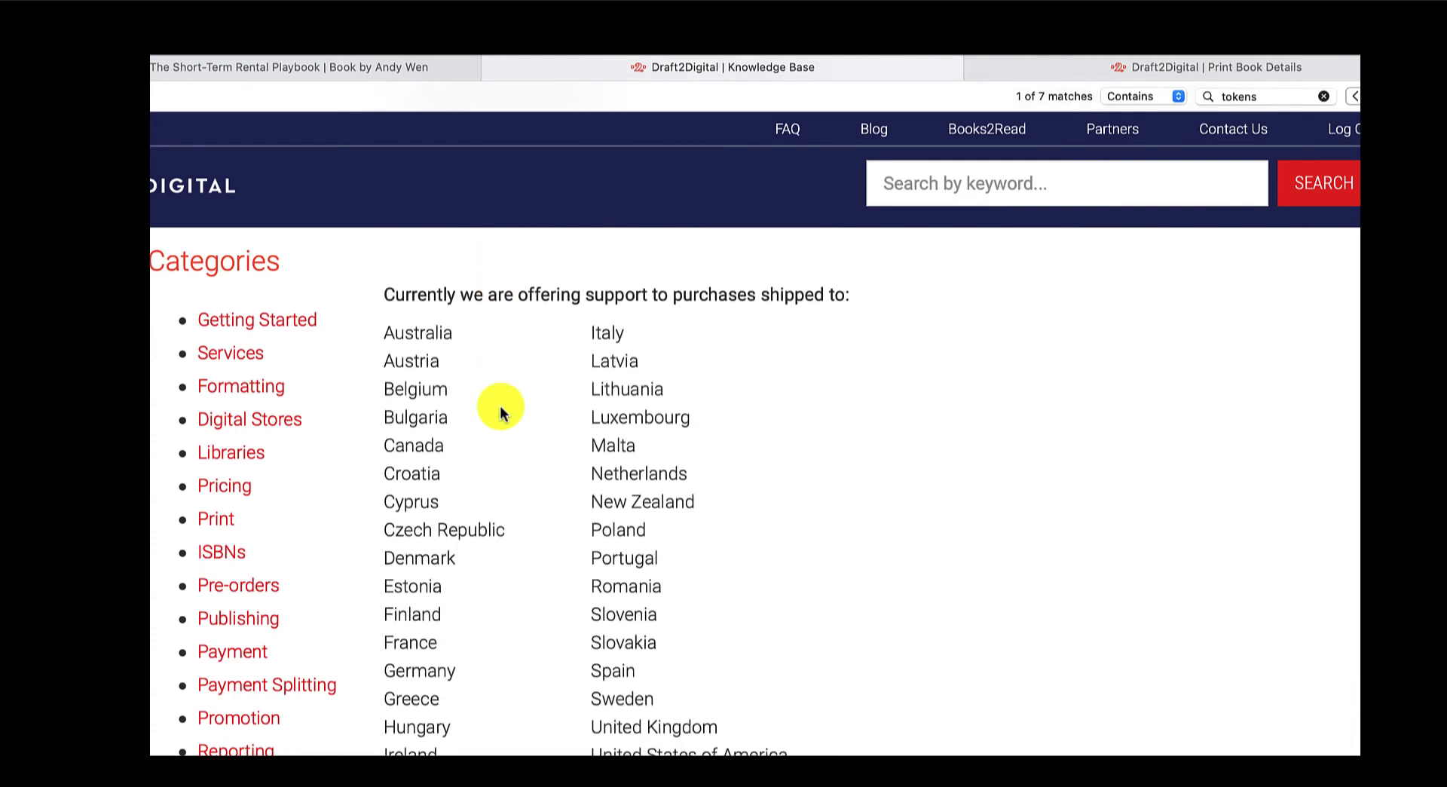
scroll(482, 377, "up", 1)
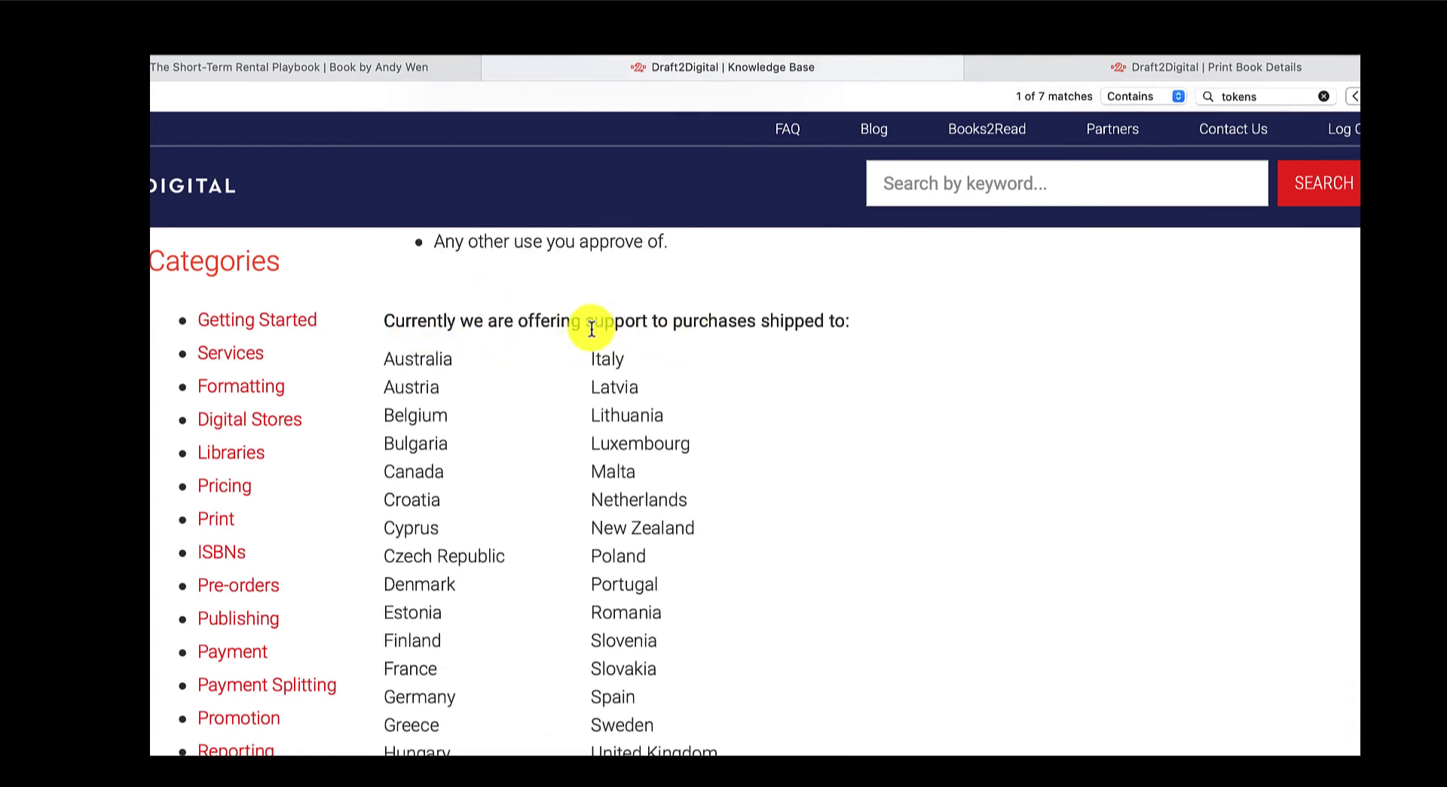
scroll(569, 534, "down", 9)
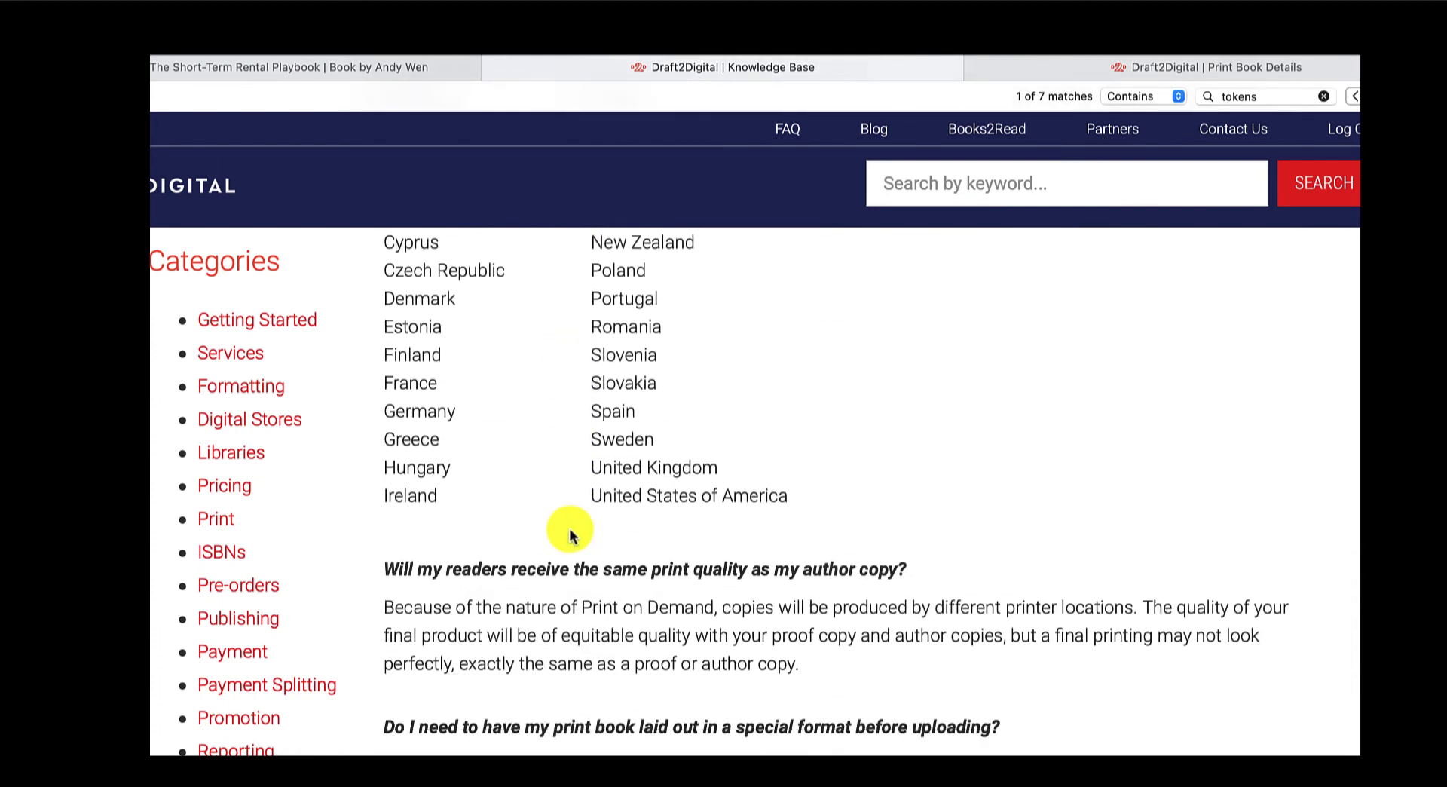
scroll(586, 627, "down", 8)
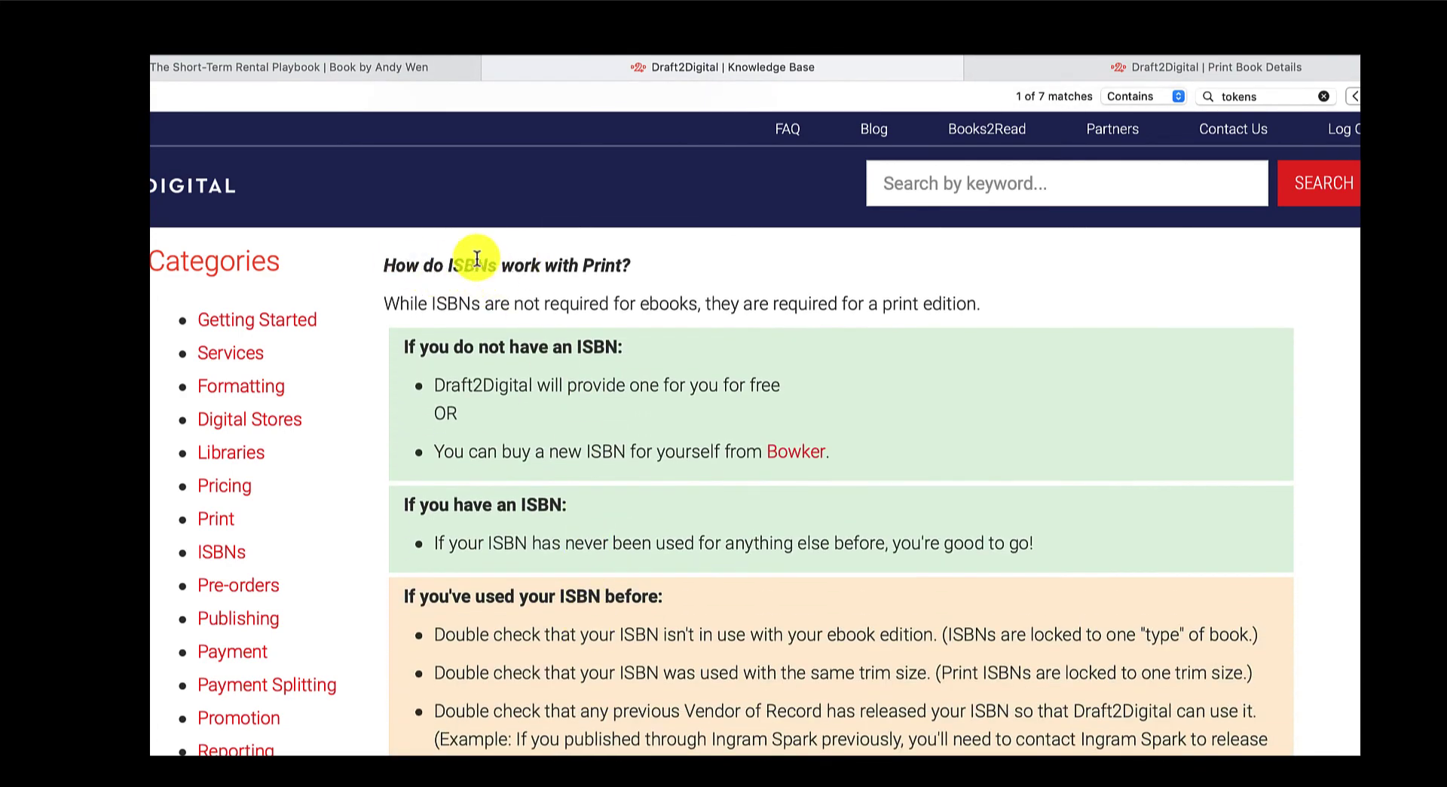
scroll(593, 513, "down", 1)
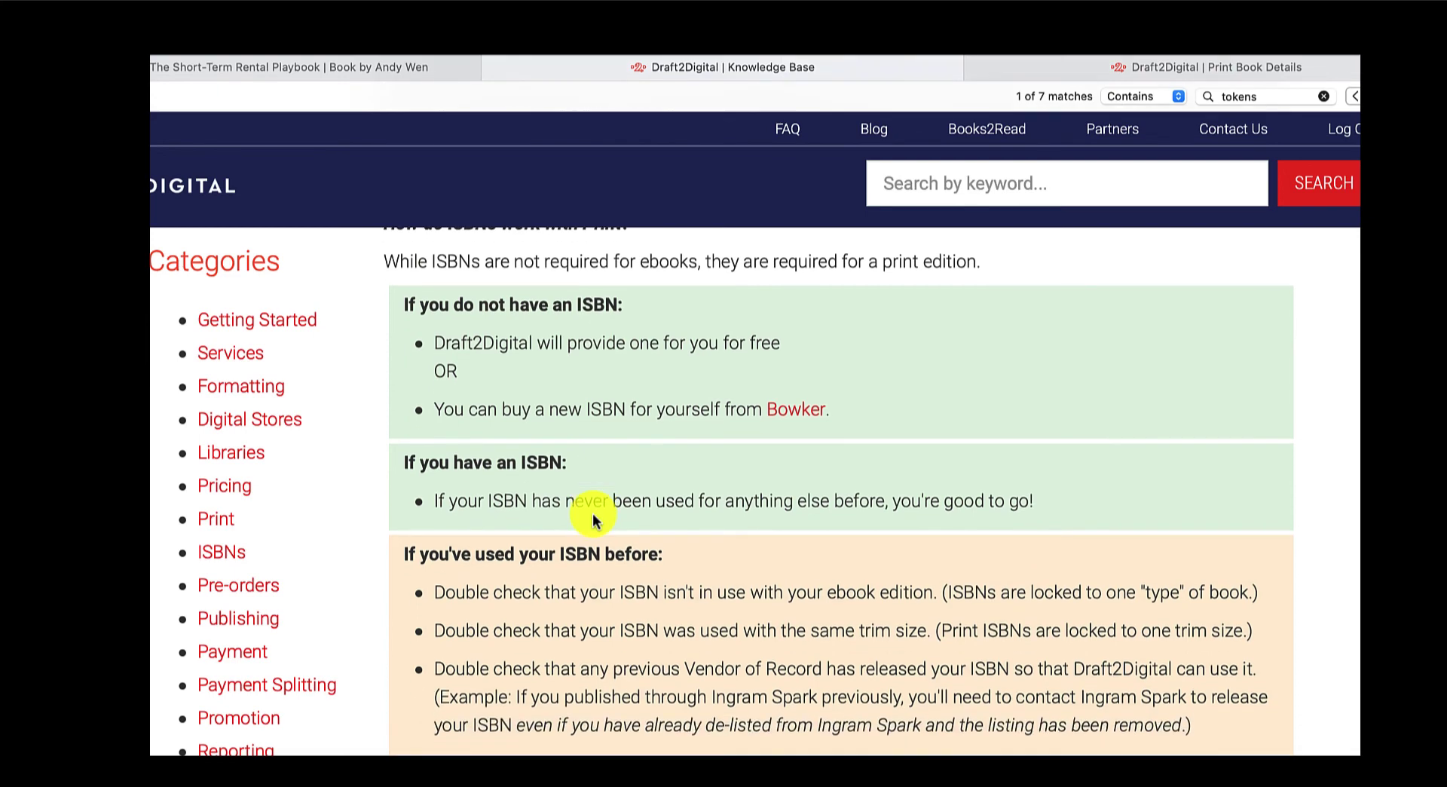